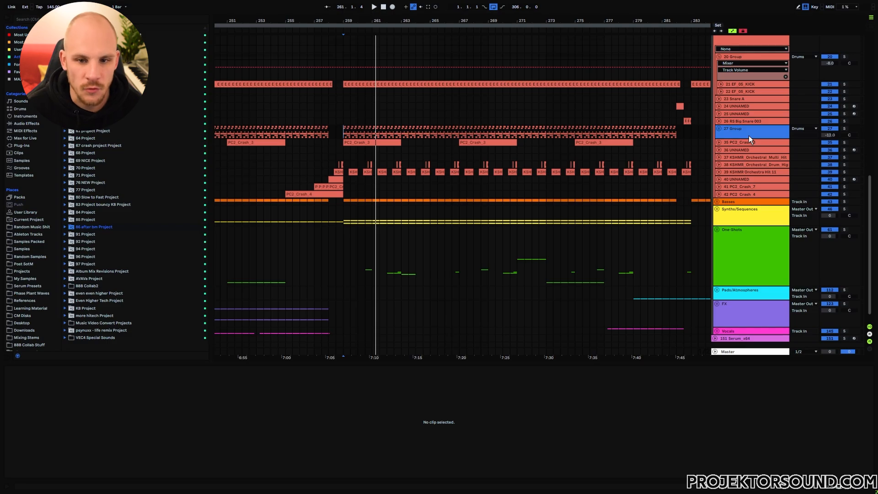
# Solo the 27 Group percussion, play it back, and select its passage from bar 259 to bar 266
pyautogui.click(844, 129)
pyautogui.press('space')
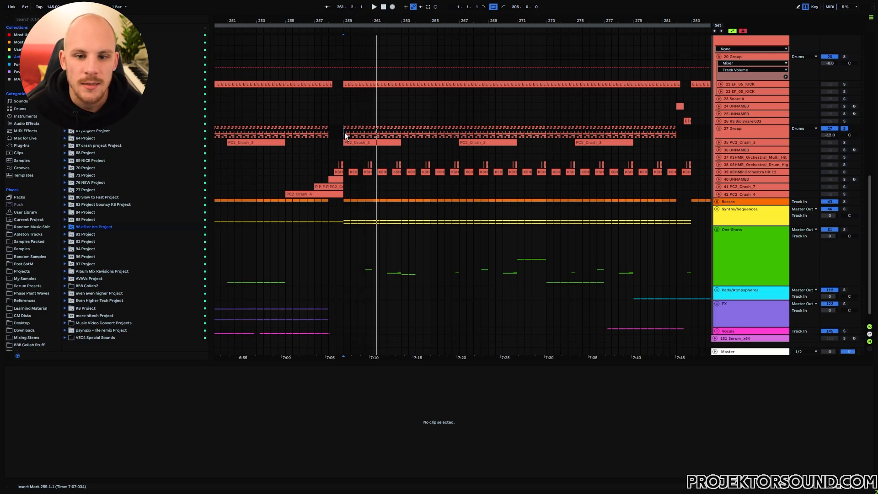
pyautogui.moveTo(344, 132); pyautogui.dragTo(445, 132)
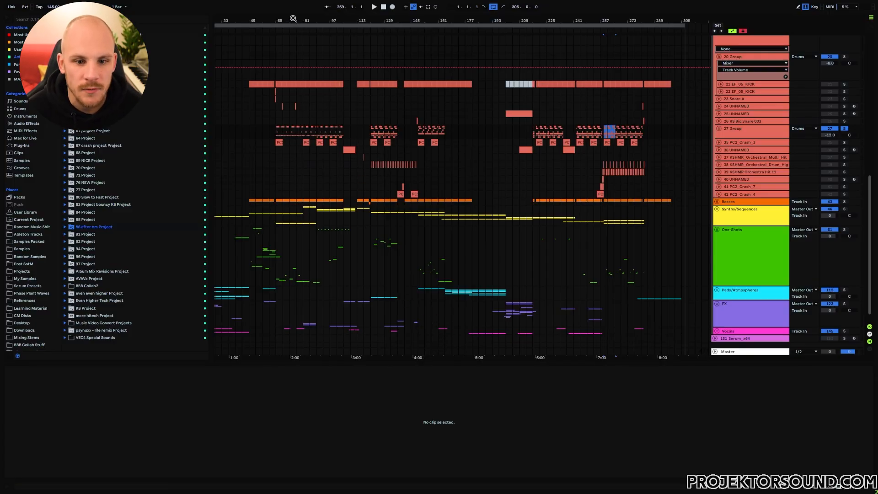
# Play back the full arrangement from bar 65 to hear the drums with the bass and synths
pyautogui.moveTo(294, 21); pyautogui.dragTo(395, 93)
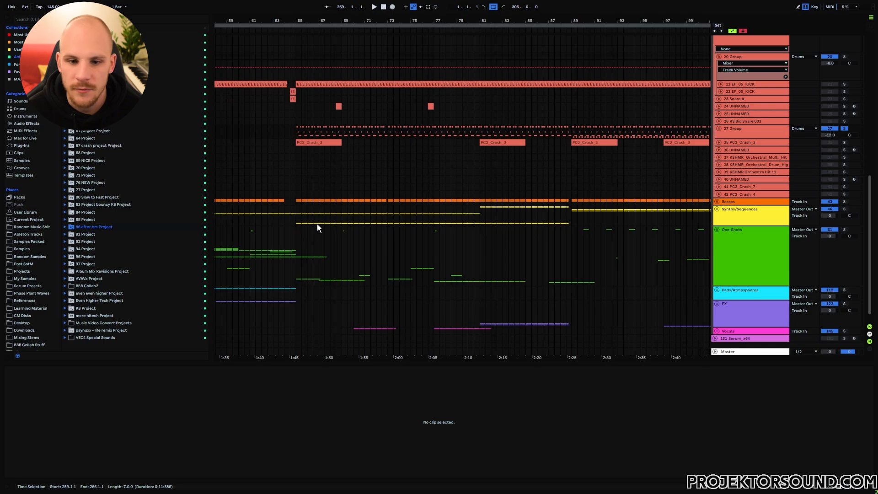
pyautogui.click(298, 201)
pyautogui.press('space')
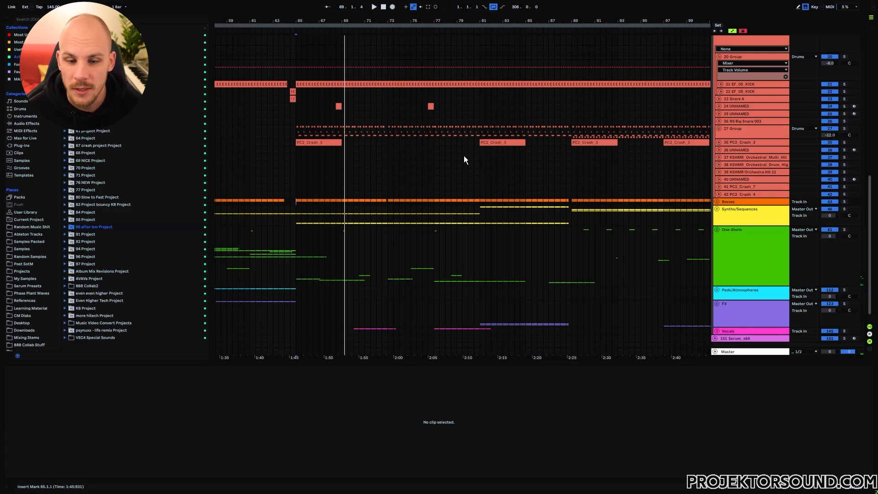
pyautogui.press('space')
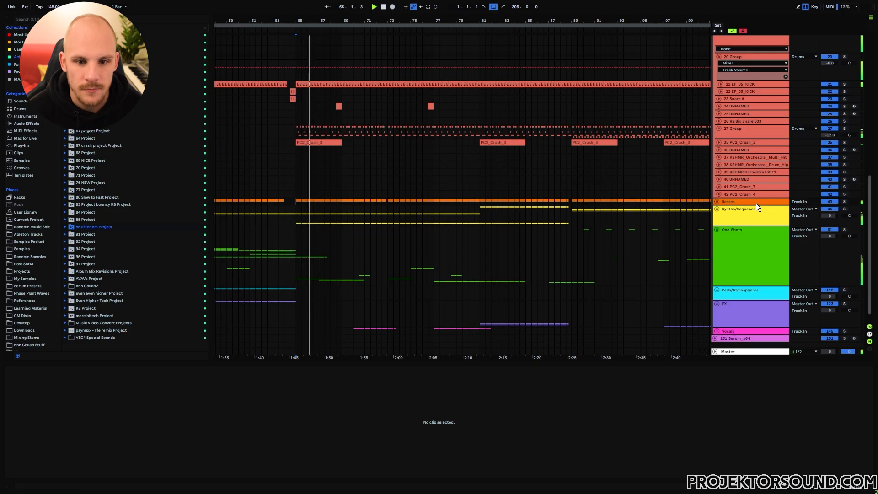
pyautogui.press('space')
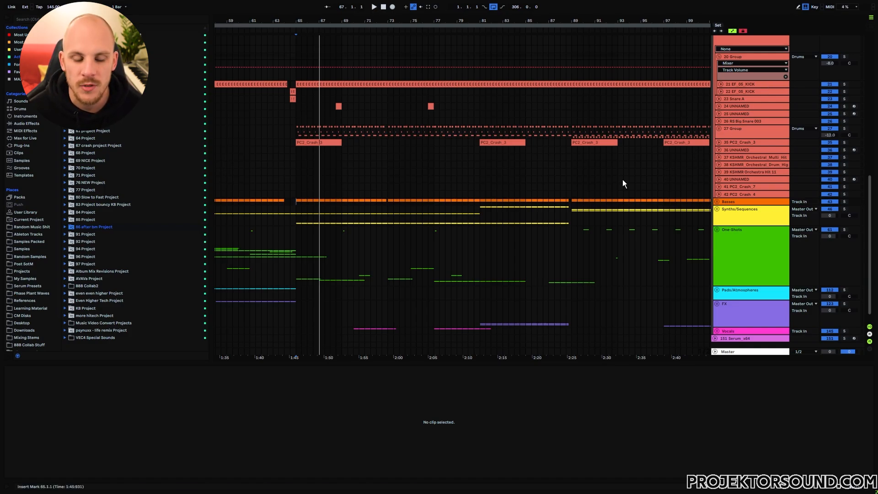
# Highlight the 27 Group percussion and Basses passages starting at bar 65, each about seven bars long
pyautogui.moveTo(296, 133); pyautogui.dragTo(381, 133)
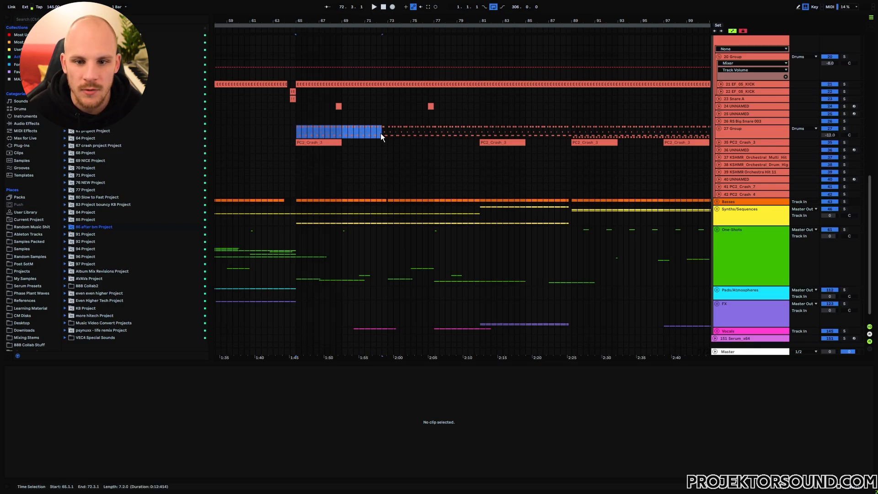
pyautogui.moveTo(296, 201); pyautogui.dragTo(374, 211)
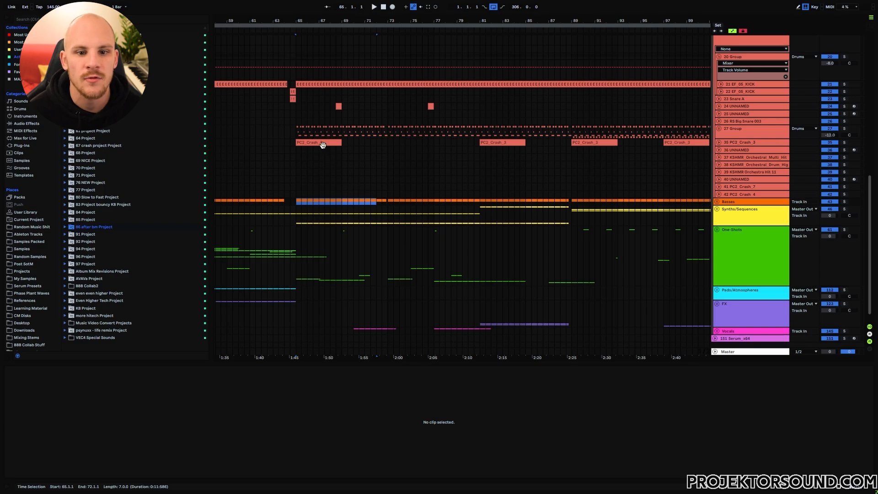
pyautogui.moveTo(296, 129); pyautogui.dragTo(342, 136)
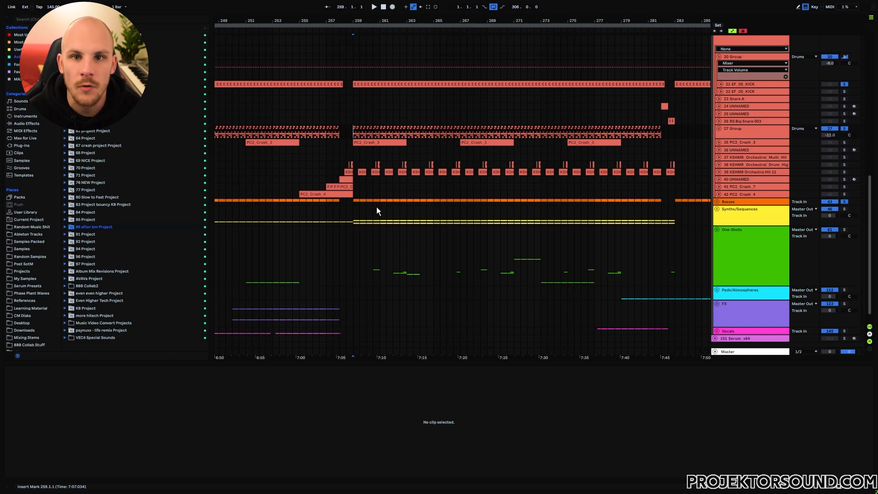
# Play the soloed drums and bass from bar 259 and unfold the 21 EF_05_KICK track to show its waveform close up
pyautogui.press('space')
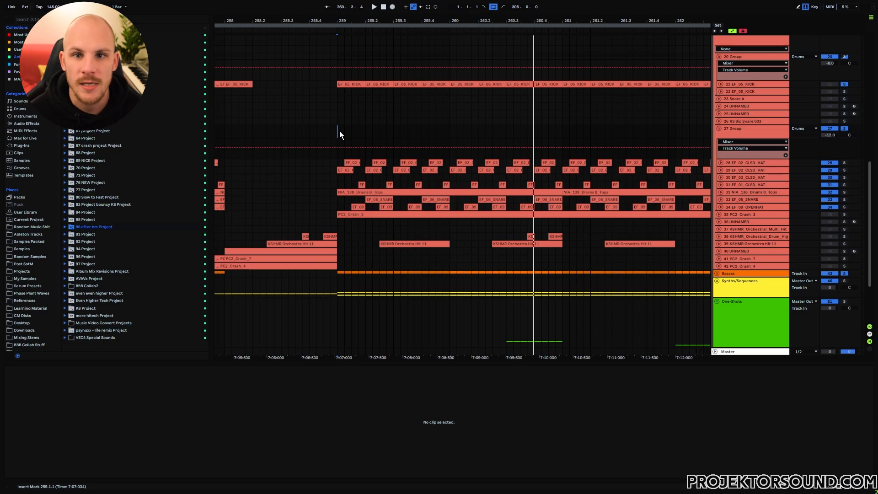
pyautogui.moveTo(337, 92); pyautogui.dragTo(339, 119)
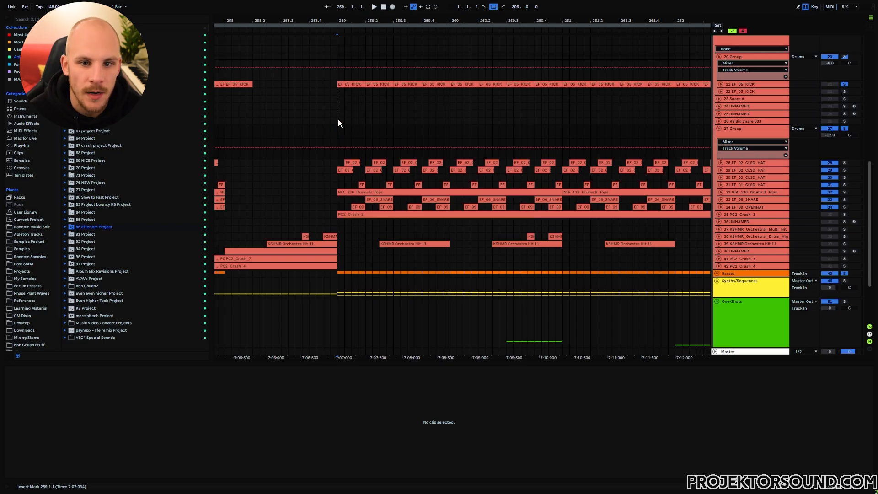
pyautogui.moveTo(339, 203); pyautogui.dragTo(339, 214)
pyautogui.click(721, 84)
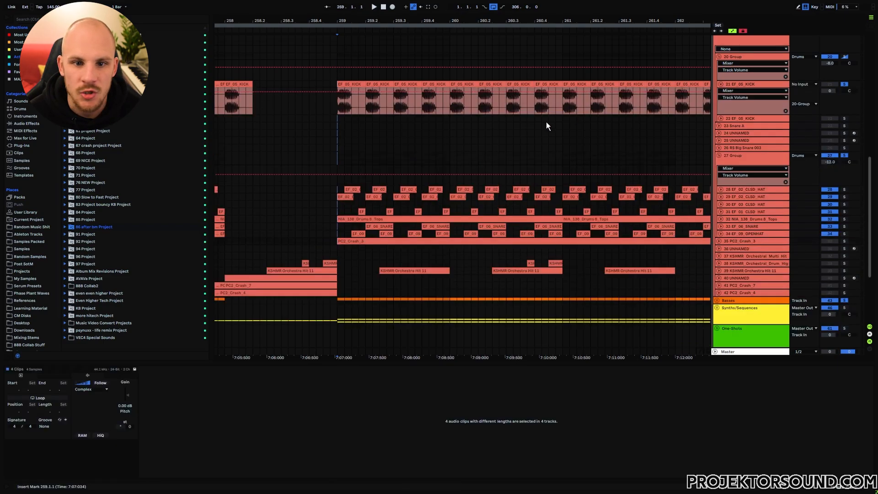
pyautogui.moveTo(339, 22); pyautogui.dragTo(338, 64)
pyautogui.moveTo(338, 105)
pyautogui.mouseDown()
pyautogui.moveTo(347, 103)
pyautogui.moveTo(334, 105)
pyautogui.mouseUp()
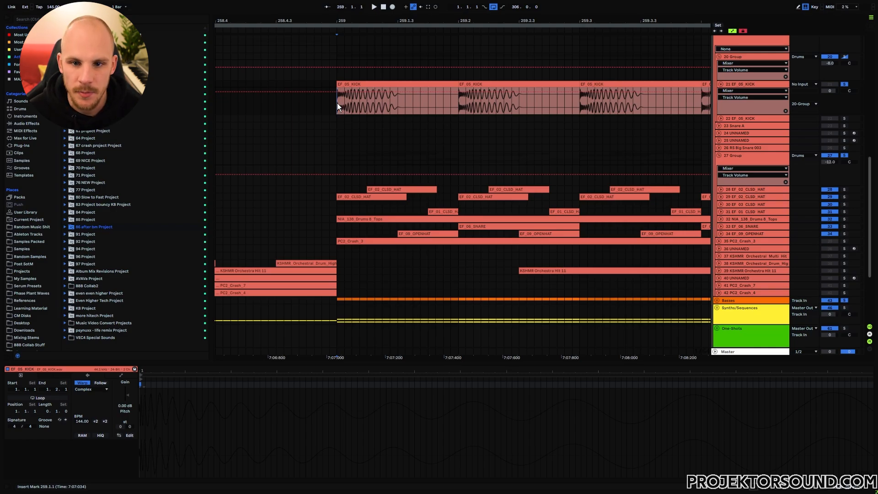
# Examine the kick spacing in bar 259 by selecting the first two beats and the sixteenth-note gaps between kicks
pyautogui.moveTo(337, 103); pyautogui.dragTo(580, 110)
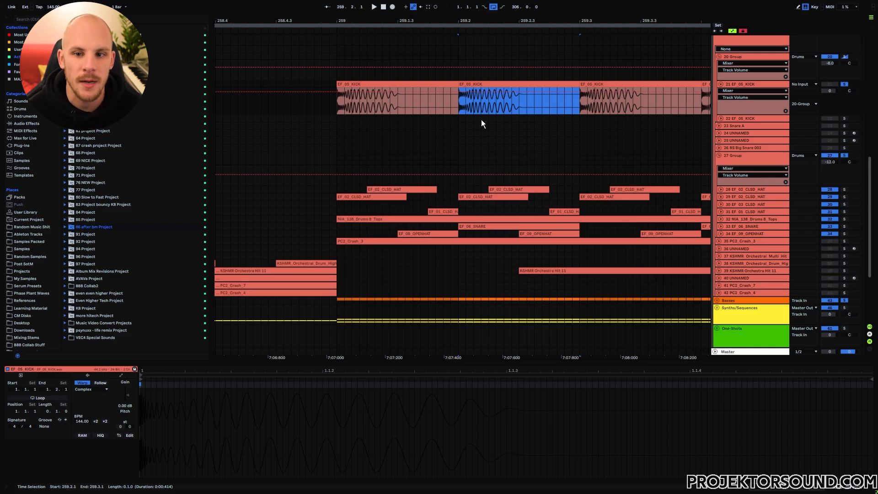
pyautogui.scroll(-3, 481, 119)
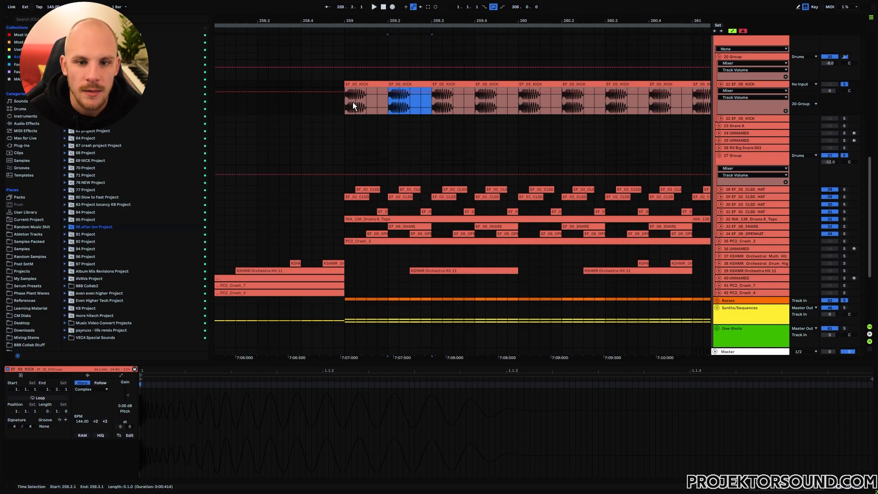
pyautogui.moveTo(358, 104); pyautogui.dragTo(384, 104)
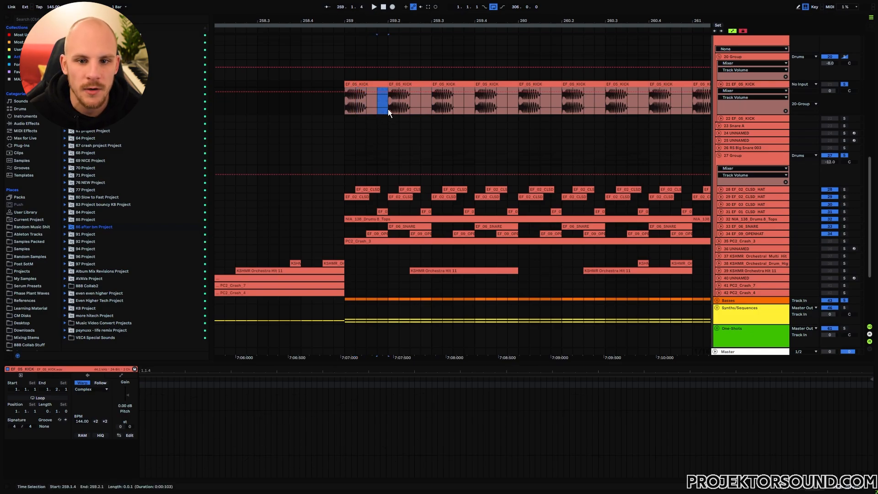
pyautogui.moveTo(388, 109); pyautogui.dragTo(367, 235)
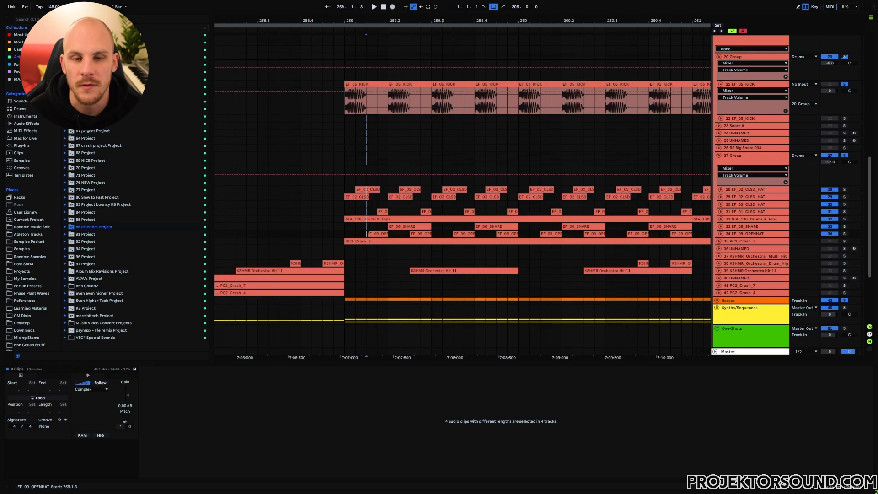
pyautogui.click(361, 85)
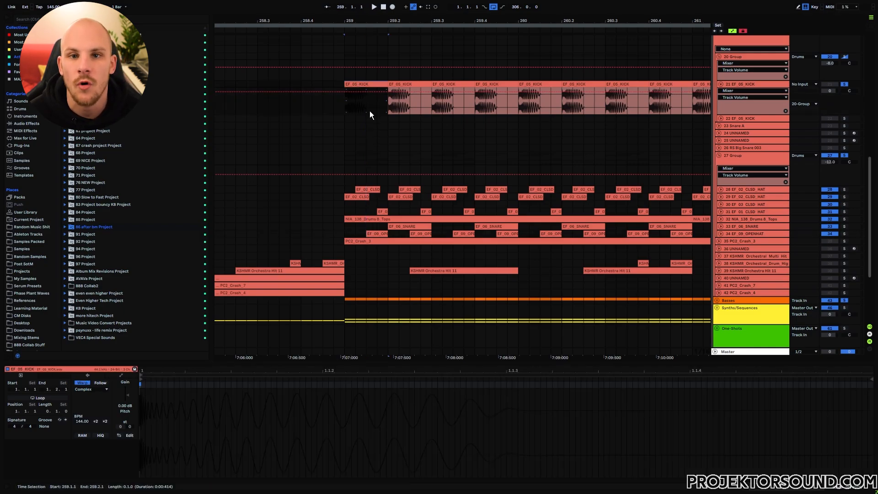
# Unfold and solo the 34 EF_09_OPENHAT track and play it with the kick and bass from 259.1.1
pyautogui.click(344, 106)
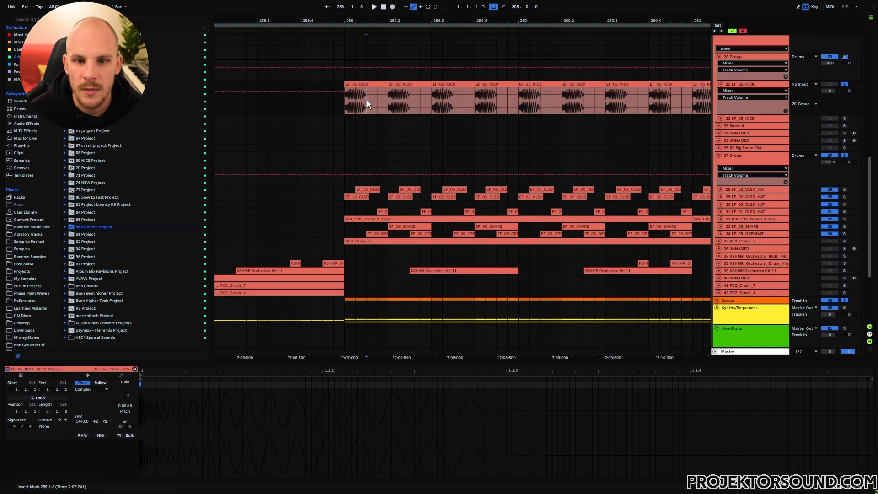
pyautogui.press('Left')
pyautogui.press('Left')
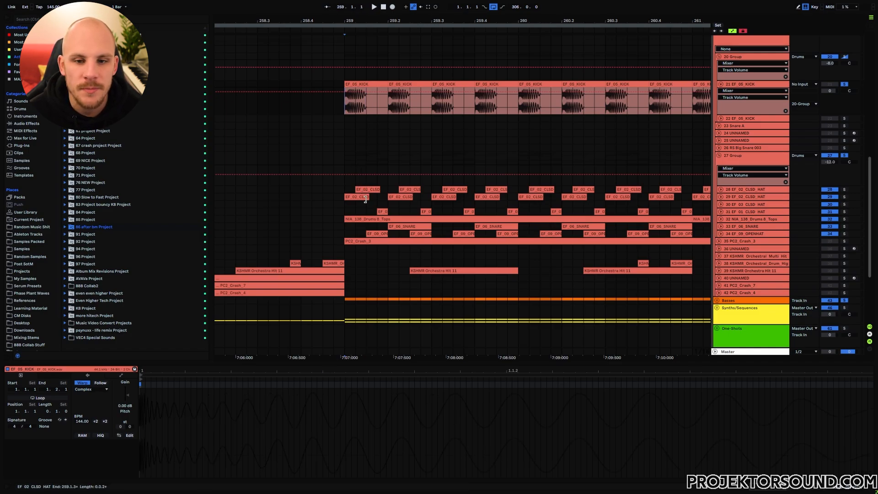
pyautogui.click(719, 234)
pyautogui.click(844, 234)
pyautogui.press('space')
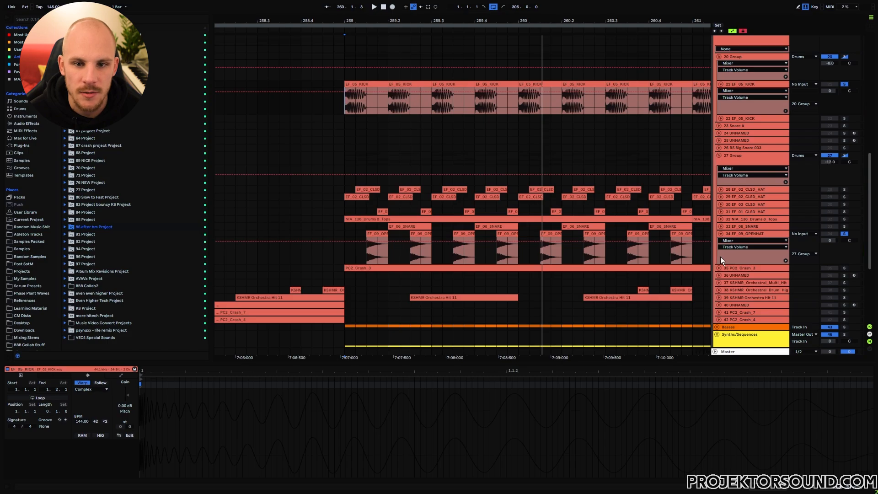
pyautogui.press('space')
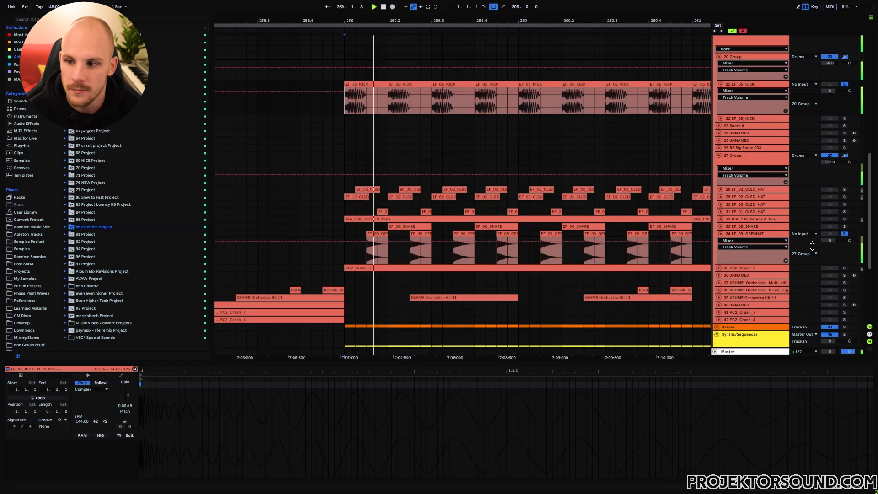
# Toggle the open hat's solo off and on during playback to compare the groove with and without it
pyautogui.click(844, 234)
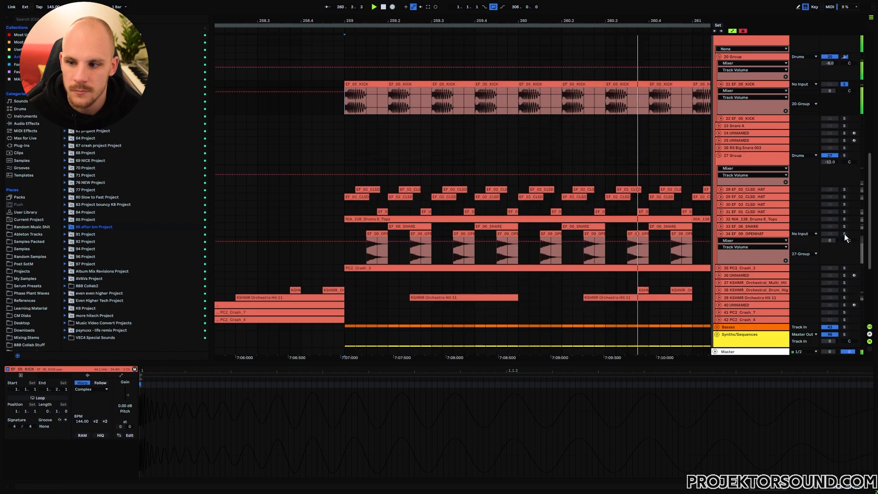
pyautogui.click(844, 234)
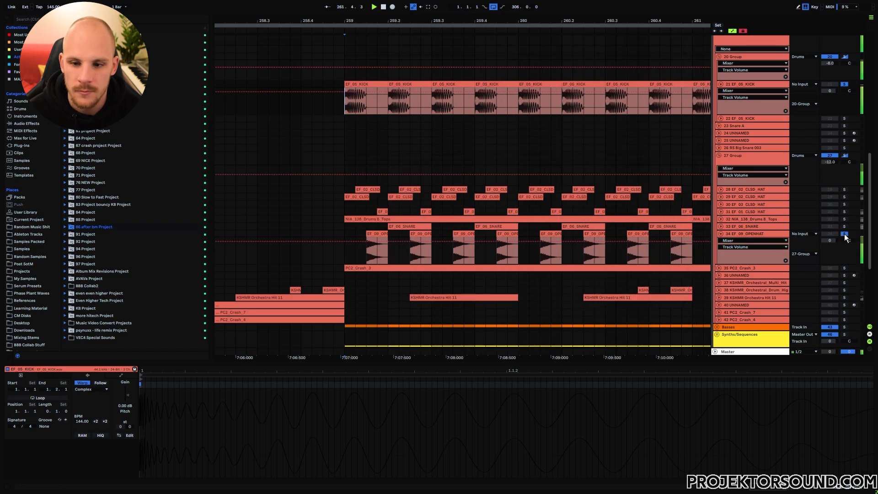
pyautogui.click(844, 234)
pyautogui.click(844, 234)
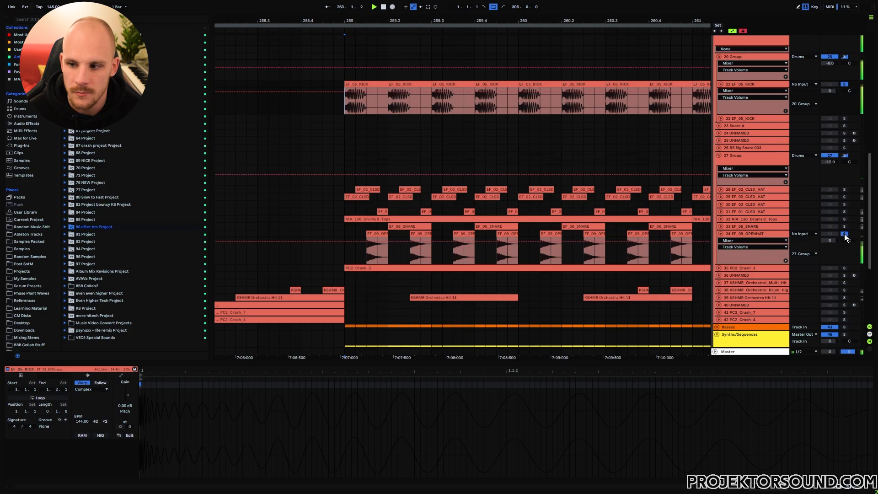
pyautogui.press('space')
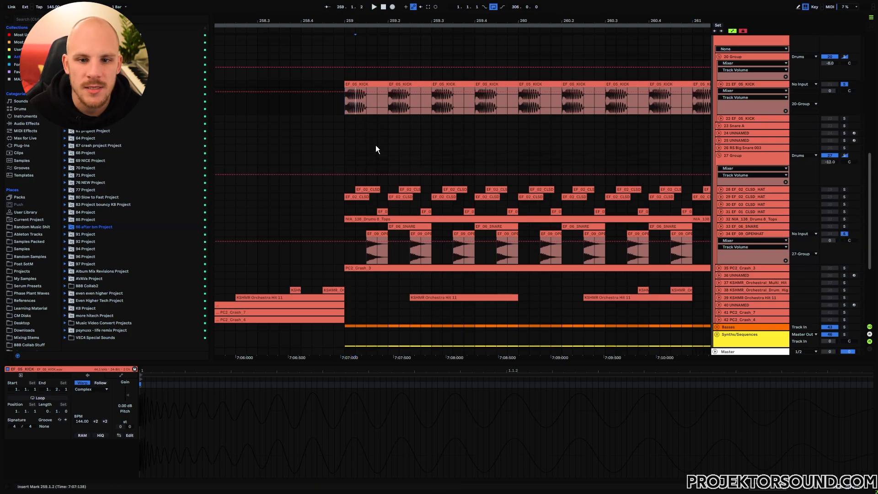
# Solo closed-hat tracks 28 and 31 as well and play them with the open hat, kick and bass from 259.1.4
pyautogui.press('Left')
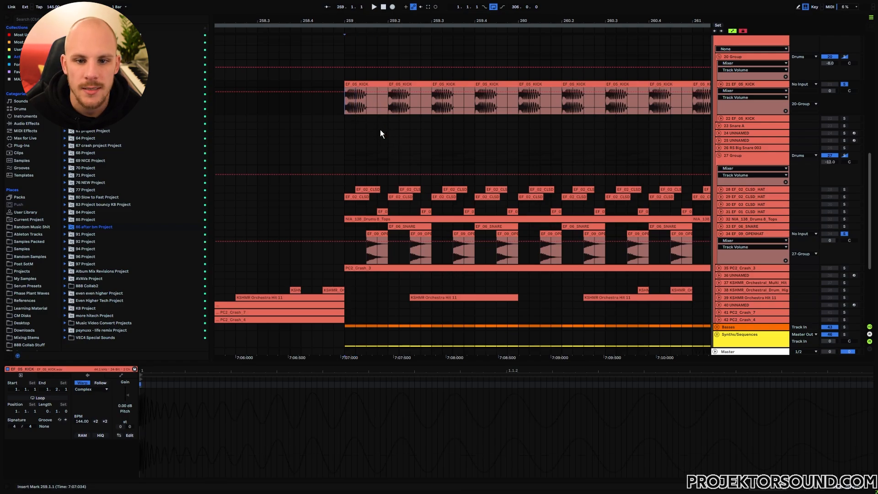
pyautogui.click(365, 105)
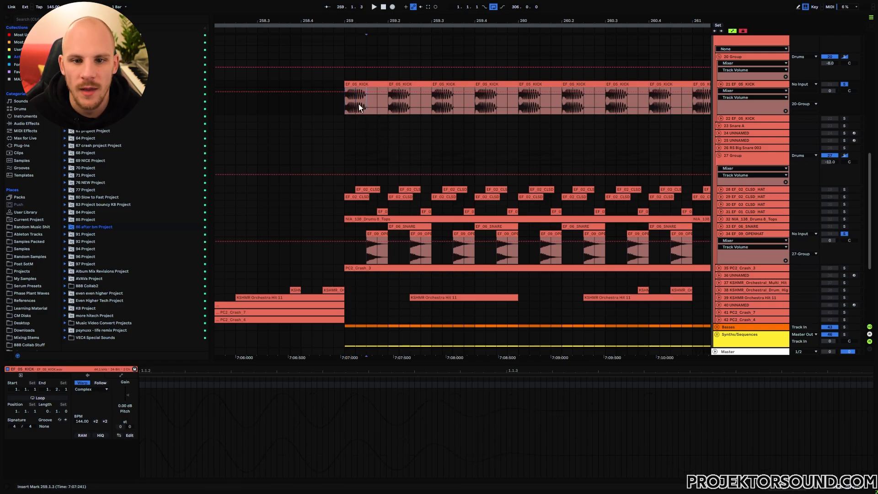
pyautogui.click(375, 111)
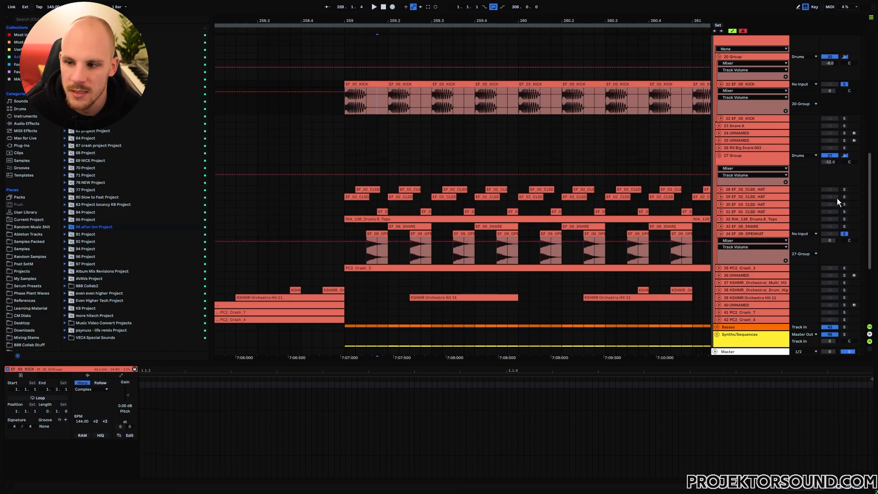
pyautogui.press('space')
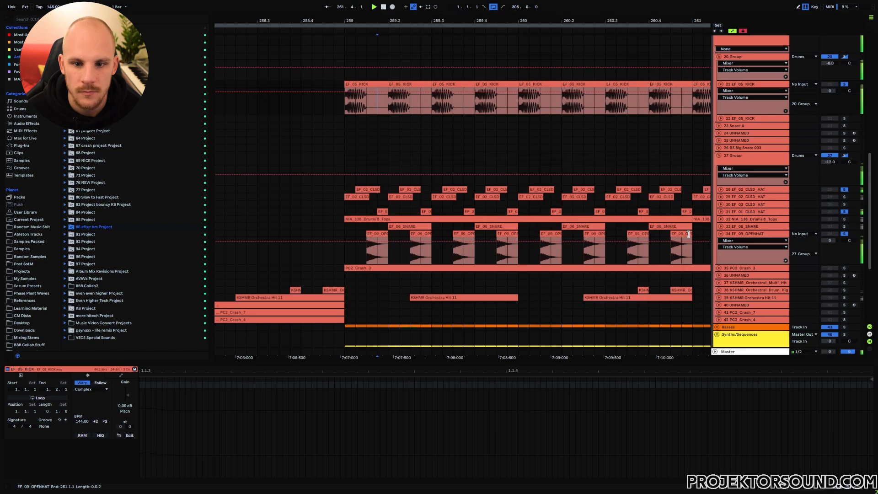
pyautogui.press('space')
# Examine the placement of the EF_06_SNARE clips by selecting those on beats 2 and 4 of bar 259
pyautogui.click(344, 191)
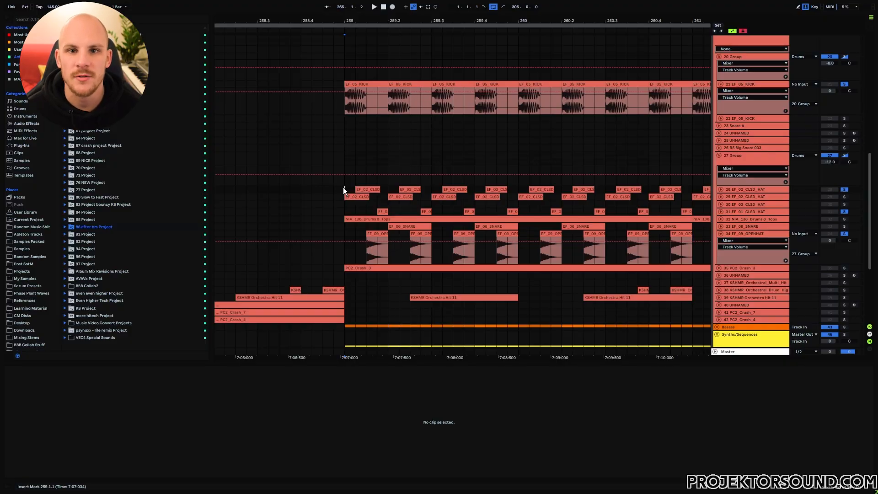
pyautogui.click(401, 226)
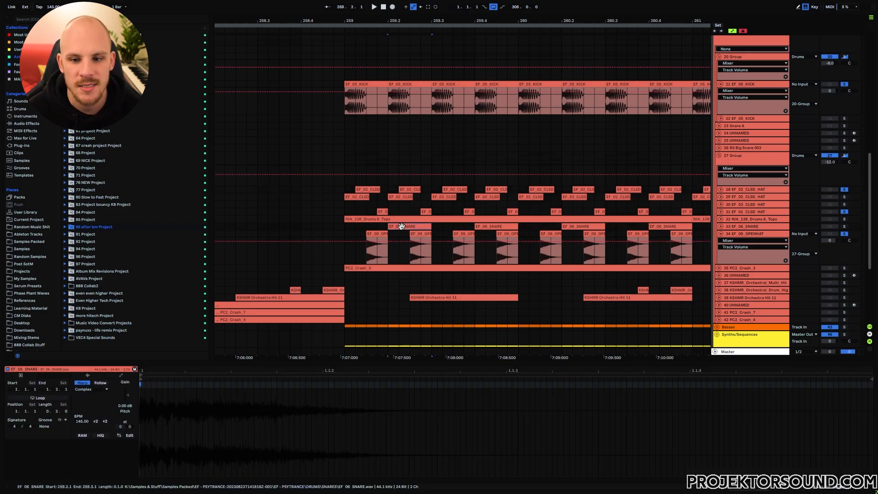
pyautogui.click(571, 227)
pyautogui.click(345, 228)
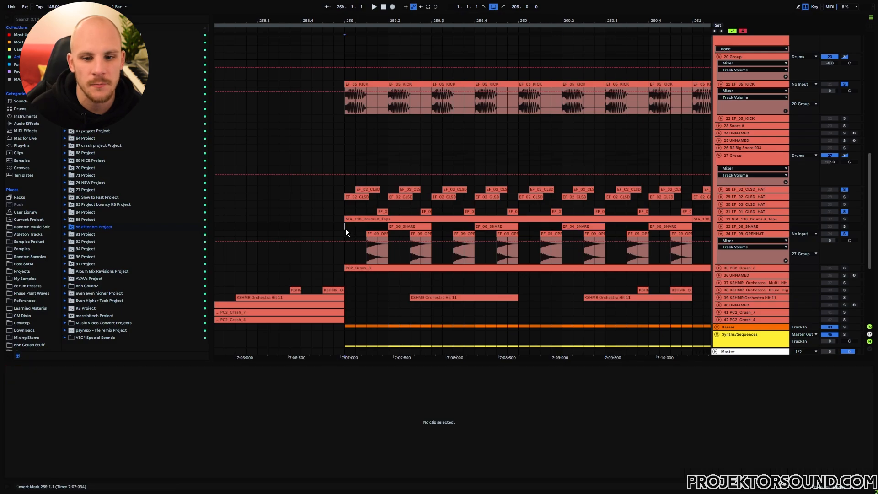
pyautogui.click(392, 227)
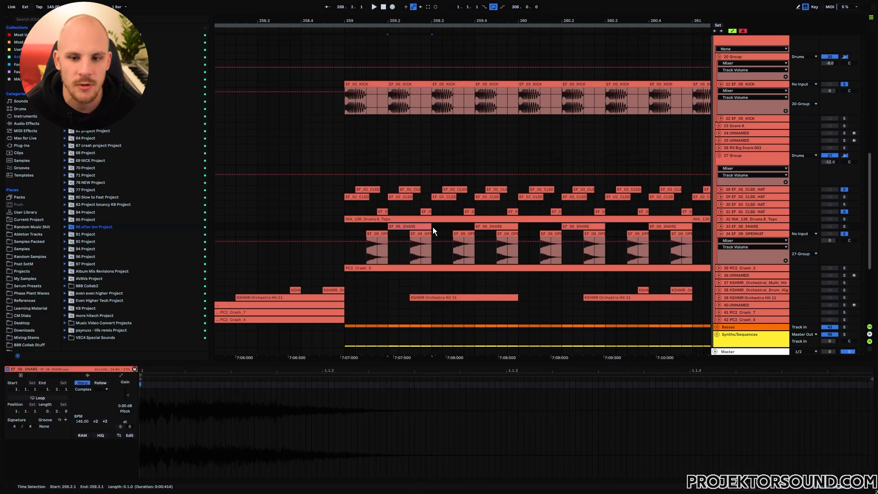
pyautogui.click(498, 227)
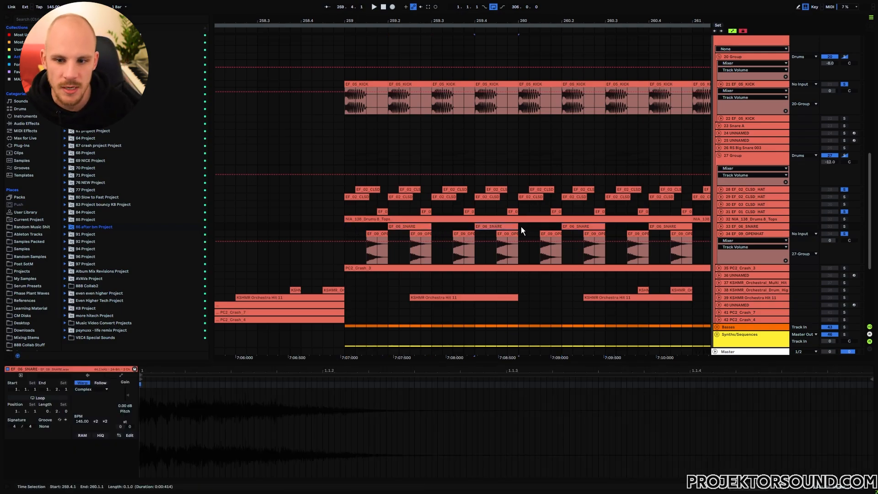
# Solo snare track 33, tops loop track 32 and closed-hat track 29, and play the full percussion groove from 259.1.1
pyautogui.click(566, 228)
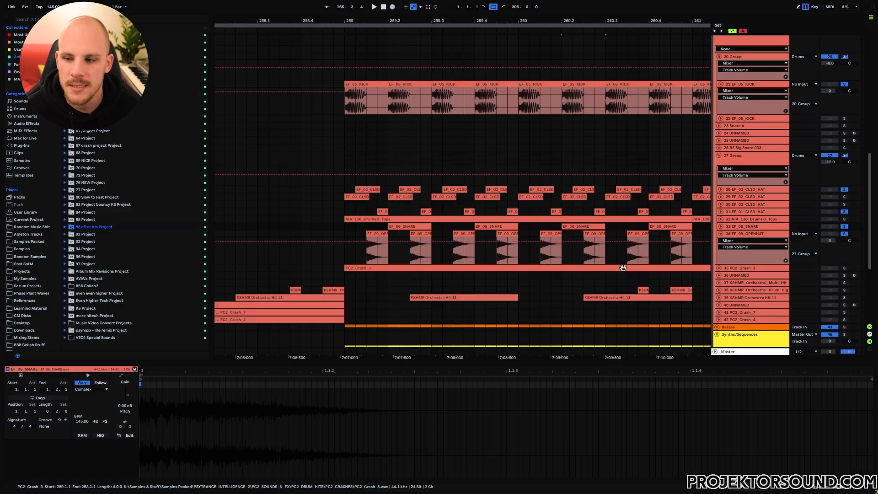
pyautogui.click(844, 219)
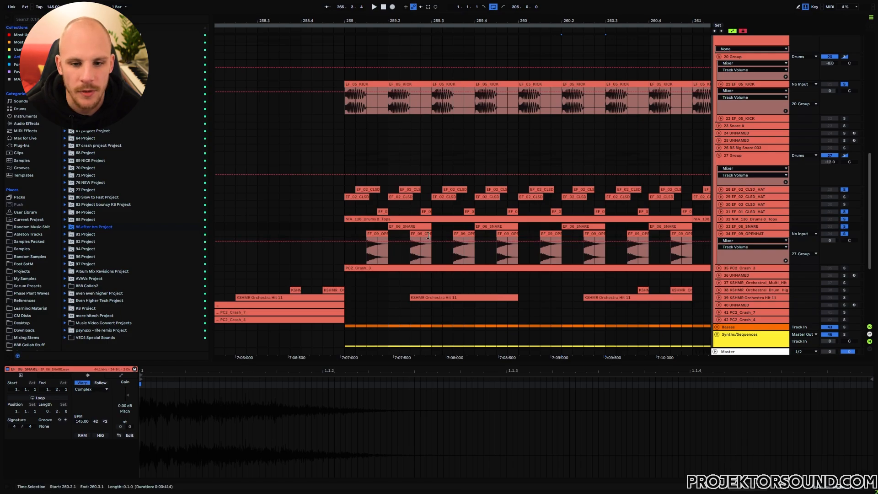
pyautogui.click(377, 216)
pyautogui.press('space')
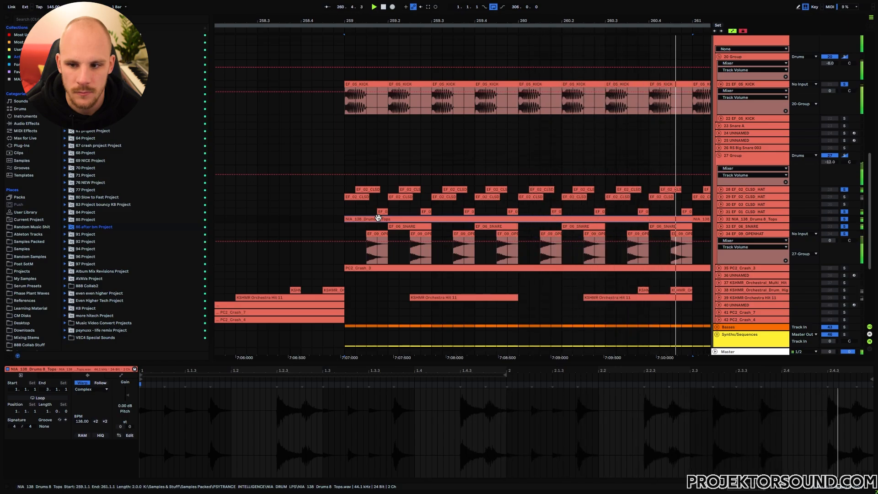
pyautogui.click(845, 197)
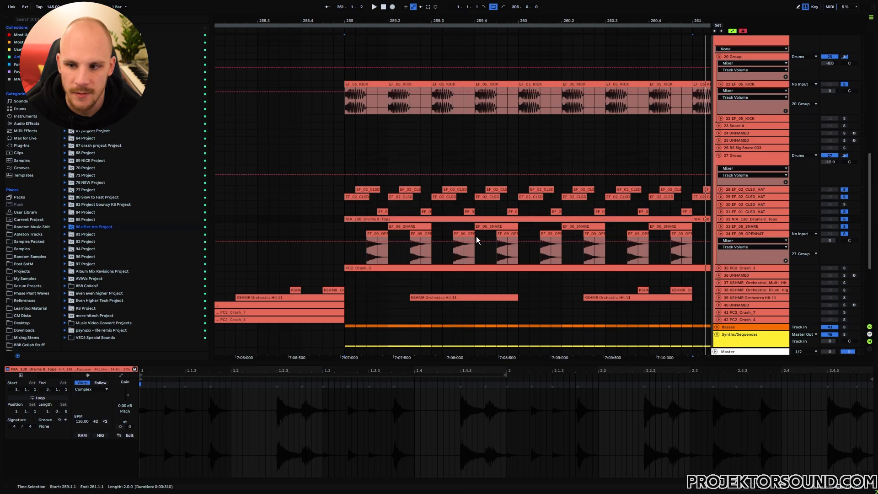
pyautogui.press('space')
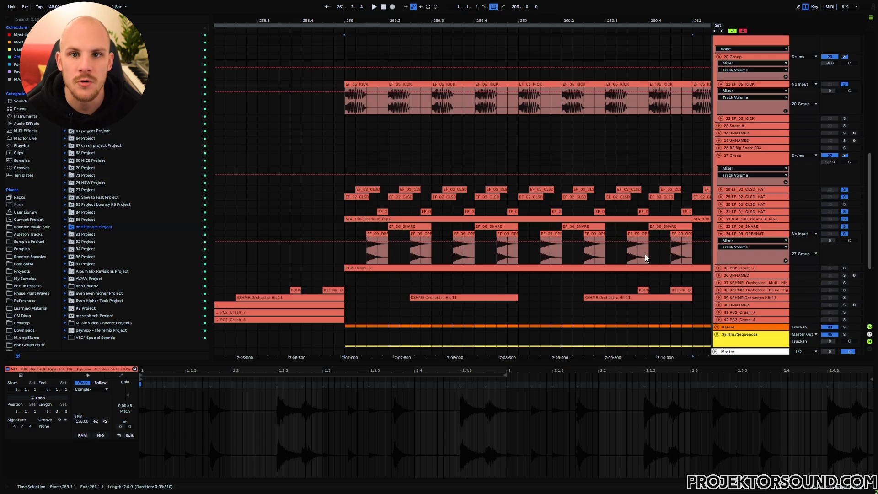
# Try a double hit before 259.2 by shortening and duplicating the EF_01_CLSD_HAT clip at 259.1.4, and undo the edit
pyautogui.click(348, 203)
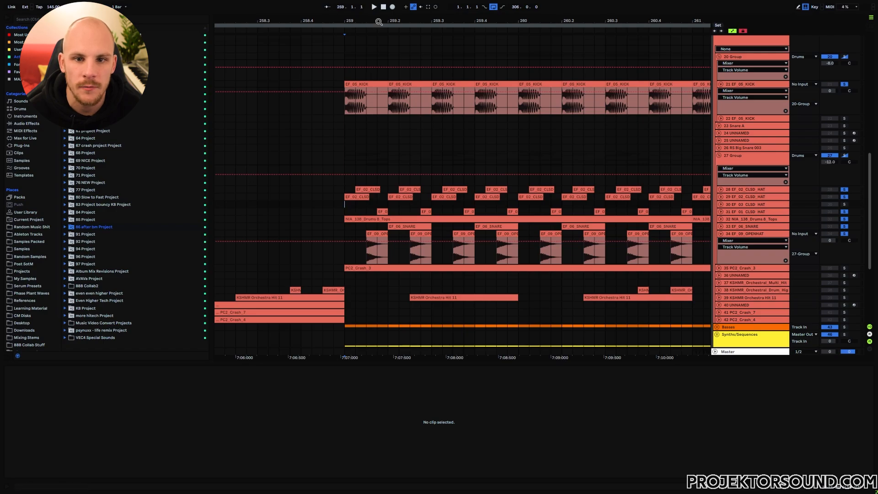
pyautogui.moveTo(378, 22); pyautogui.dragTo(381, 46)
pyautogui.click(407, 212)
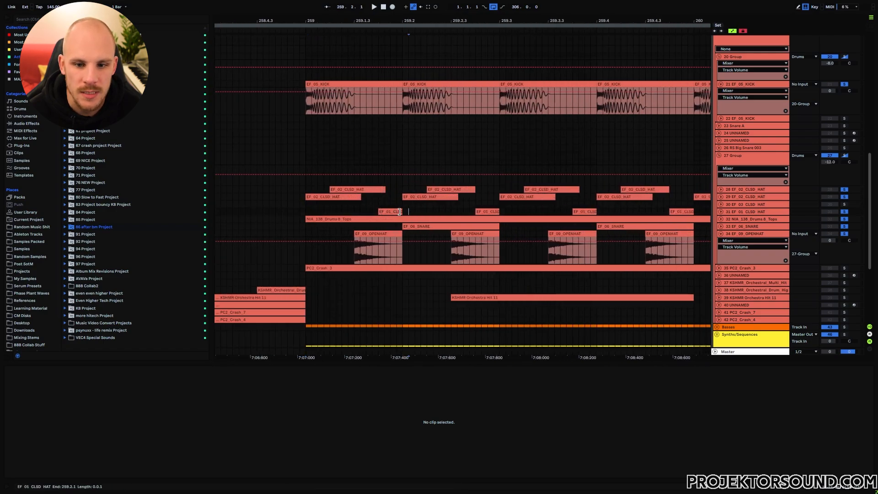
pyautogui.moveTo(401, 212); pyautogui.dragTo(389, 212)
pyautogui.hotkey('ctrl', 'd')
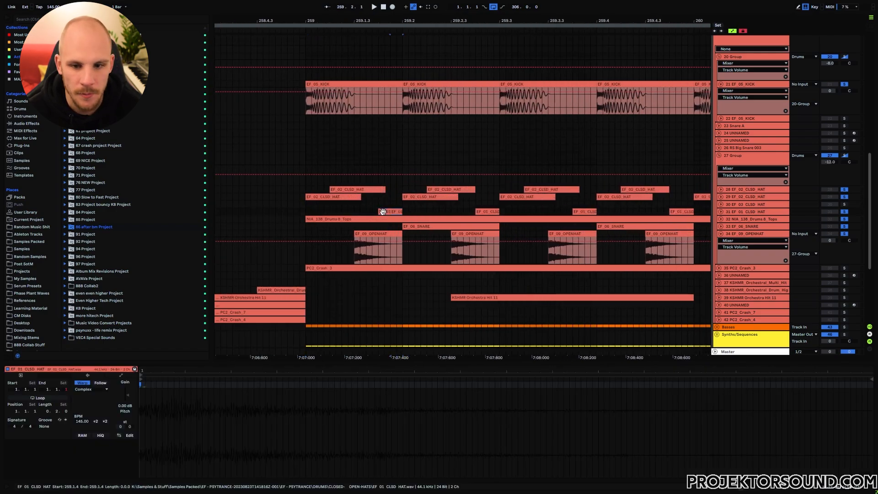
pyautogui.click(372, 212)
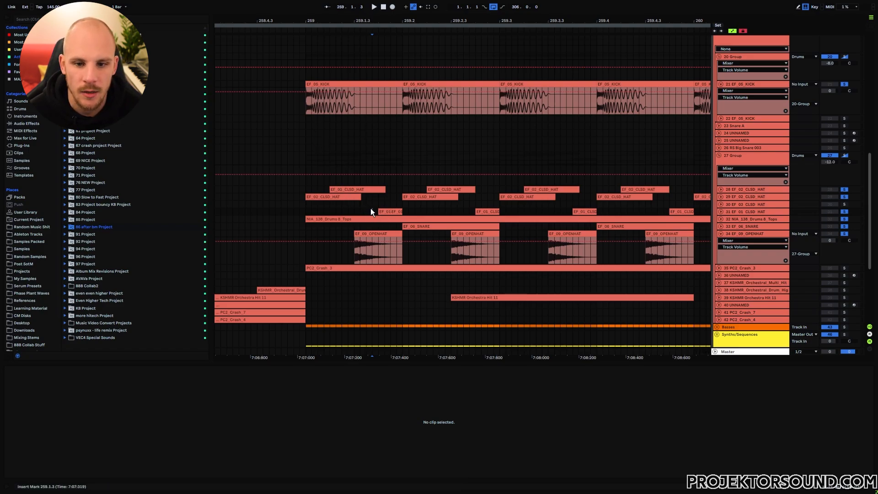
pyautogui.moveTo(372, 212); pyautogui.dragTo(405, 213)
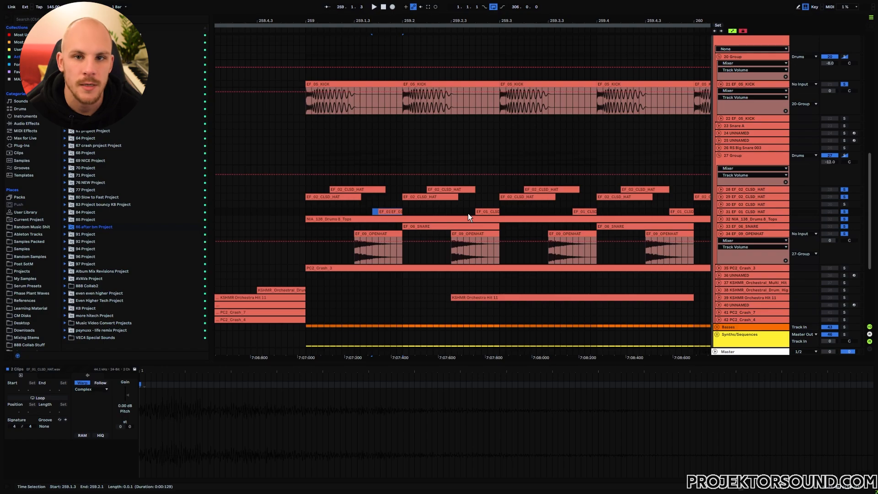
pyautogui.hotkey('ctrl', 'z')
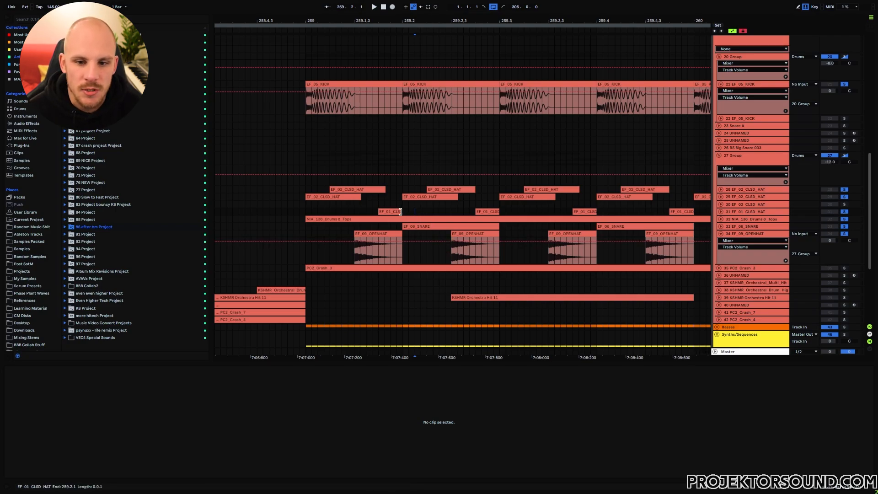
# Split the EF_01_CLSD_HAT clip at 259.1.4 into two short hits and paste a third copy directly before them
pyautogui.click(390, 211)
pyautogui.hotkey('ctrl', 'd')
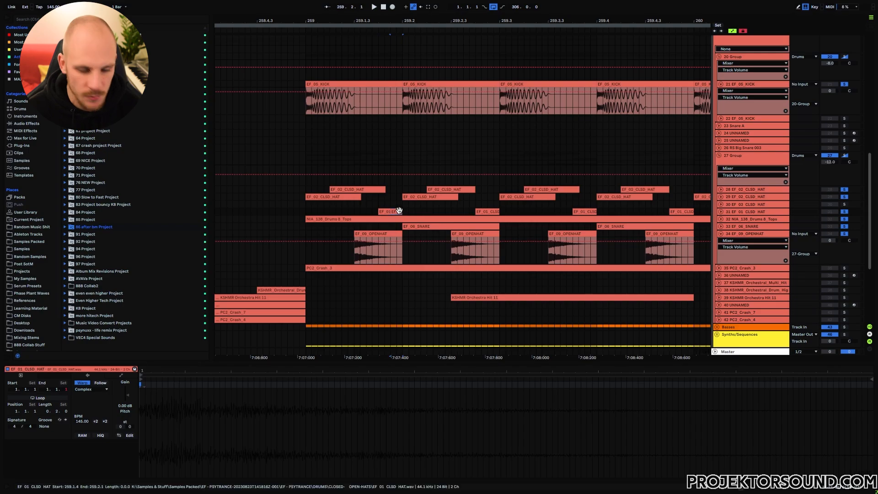
pyautogui.click(369, 211)
pyautogui.hotkey('ctrl', 'v')
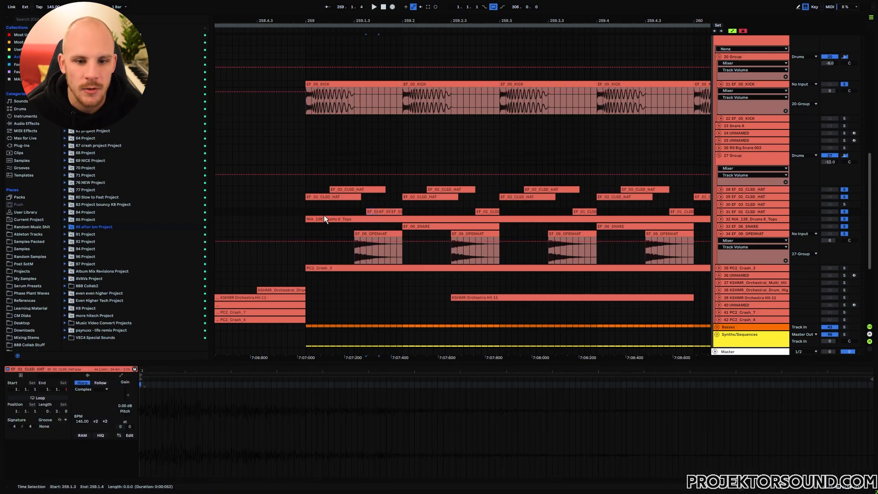
# Loop 259.1.1 to 259.3.1, play the fast closed-hat roll with the groove, and select the roll's three clips
pyautogui.click(307, 212)
pyautogui.moveTo(307, 213); pyautogui.dragTo(500, 213)
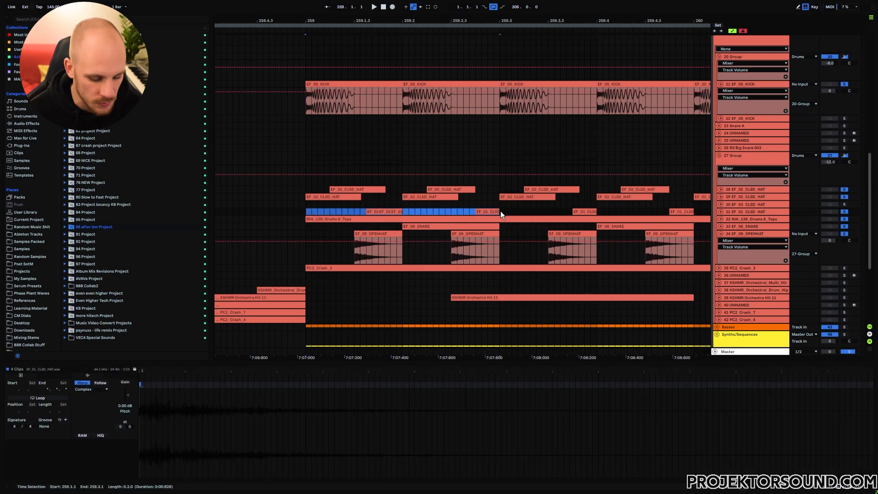
pyautogui.hotkey('ctrl', 'l')
pyautogui.press('space')
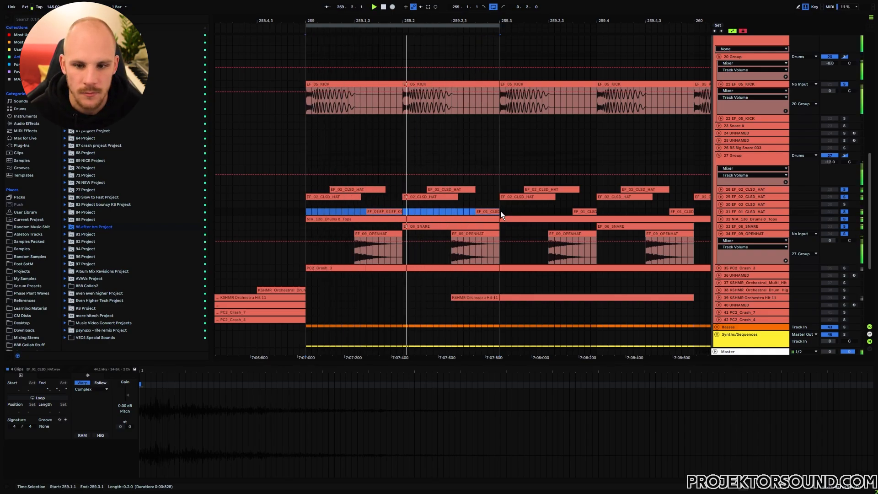
pyautogui.press('space')
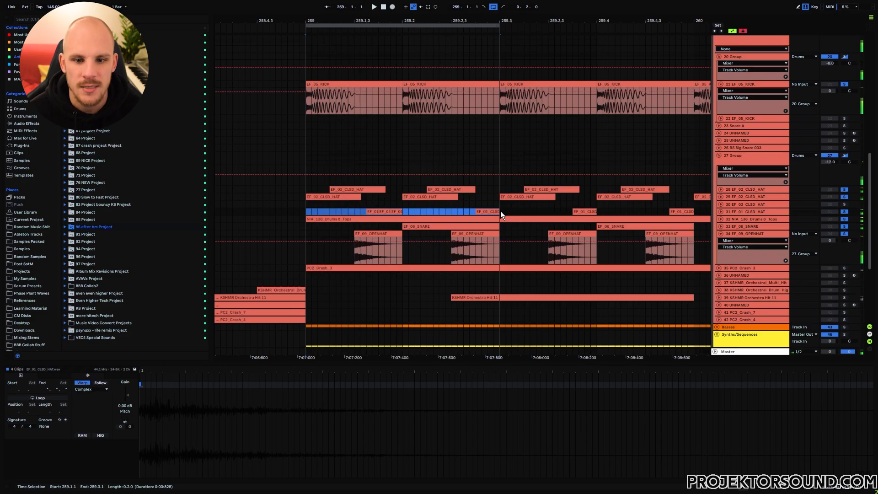
pyautogui.moveTo(361, 212); pyautogui.dragTo(403, 212)
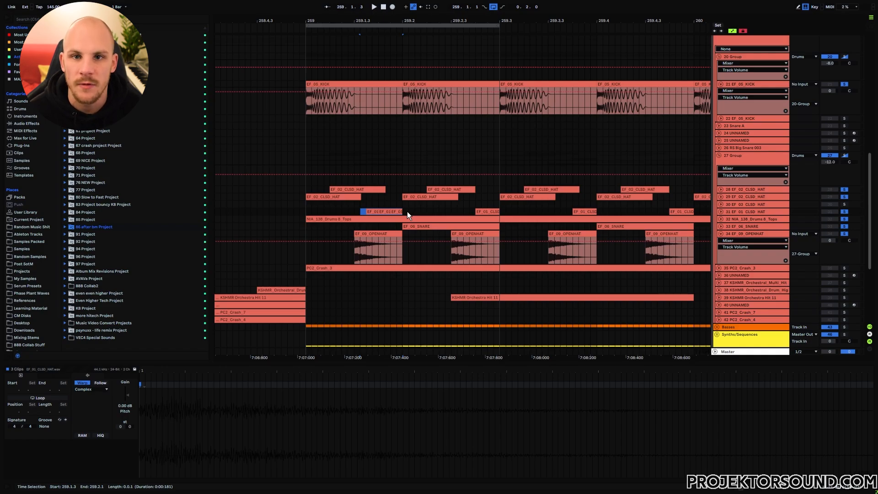
pyautogui.click(408, 212)
# Move the EF_06_SNARE clip from 259.2.1 to 259.1.3 and play the looped section with the shifted snare
pyautogui.moveTo(431, 226); pyautogui.dragTo(382, 229)
pyautogui.click(308, 225)
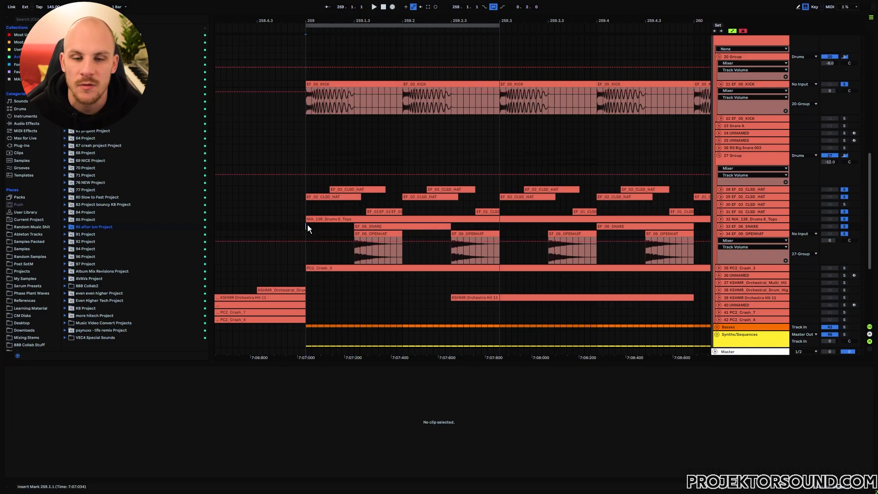
pyautogui.press('space')
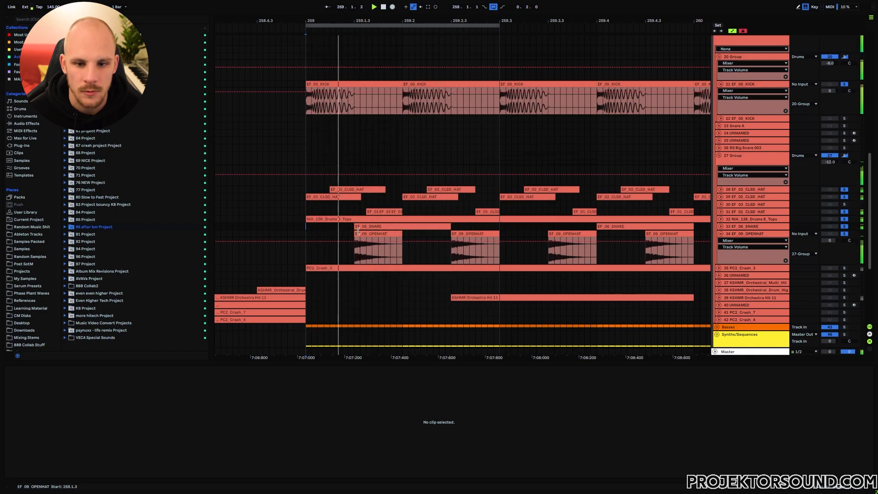
pyautogui.press('space')
# Shift the first EF_09_OPENHAT clip to start at 259.1.4 and play the loop with the displaced open hat
pyautogui.moveTo(360, 233); pyautogui.dragTo(388, 240)
pyautogui.press('space')
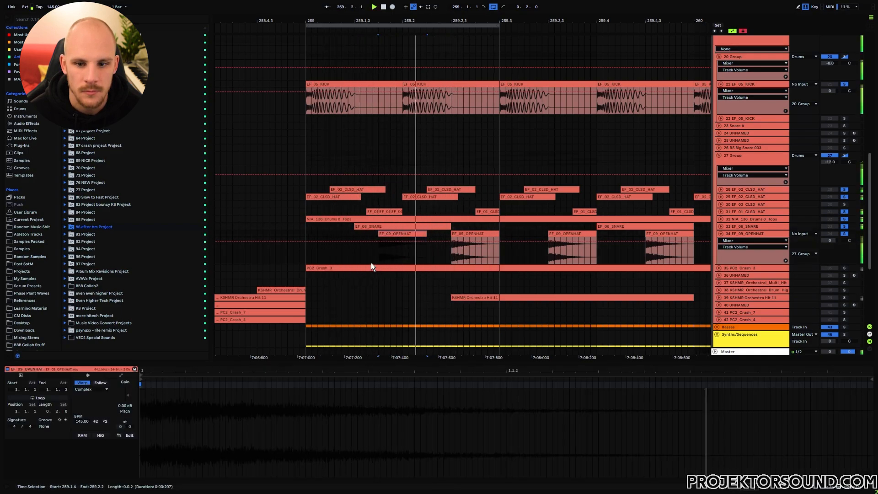
pyautogui.press('space')
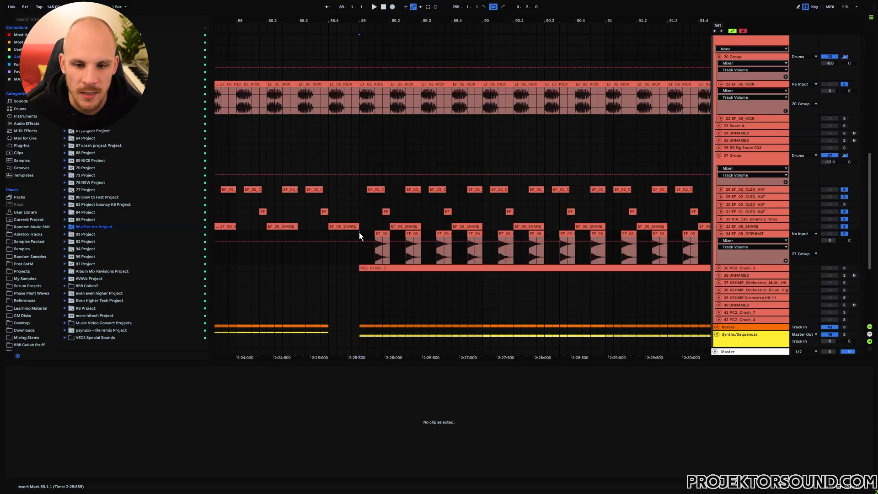
# Examine the snare and closed-hat placement in bar 89 by selecting individual clips, including the EF_01_CLSD_HAT hit at 89.3.4
pyautogui.click(393, 227)
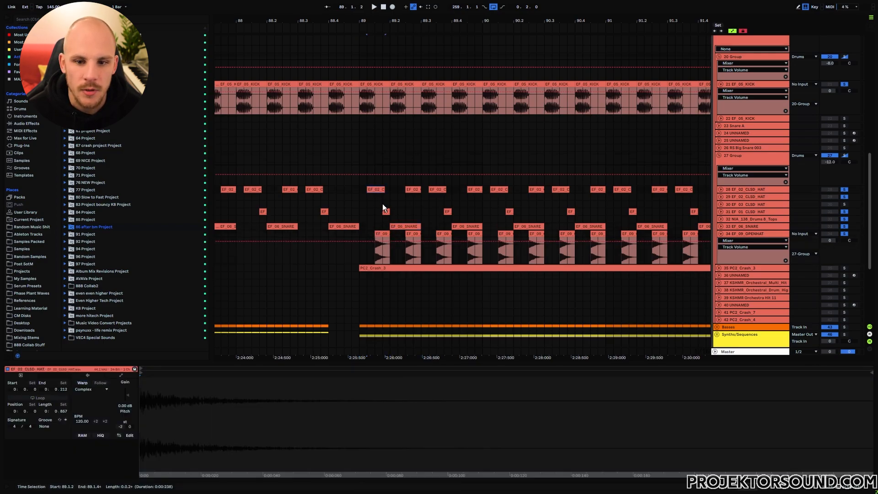
pyautogui.click(435, 188)
pyautogui.click(447, 211)
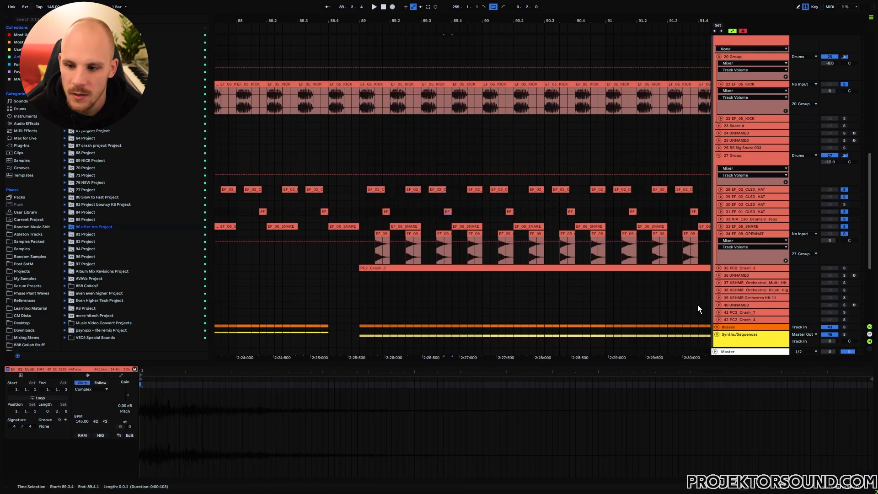
# Unfold the Basses group and its Serum track 44 to show the bass notes and automation beneath the percussion
pyautogui.click(717, 326)
pyautogui.scroll(-3, 549, 269)
pyautogui.click(716, 281)
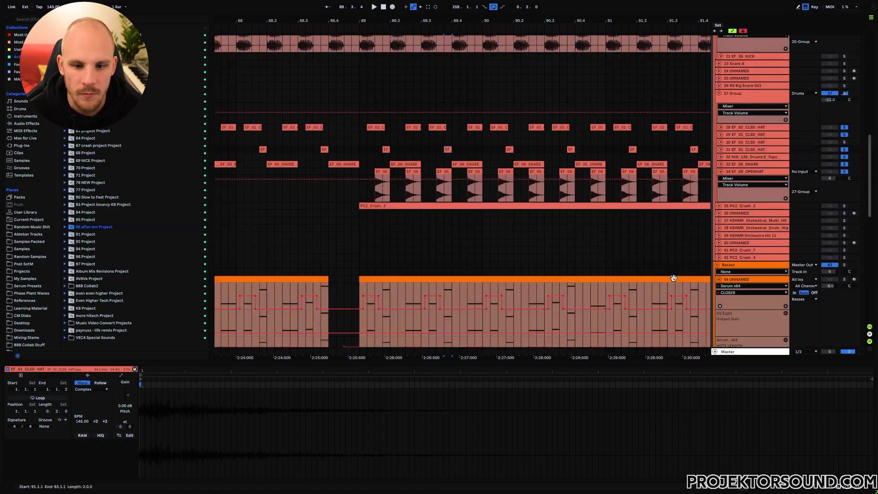
pyautogui.scroll(-3, 445, 238)
# Compare the bass notes around 89.1.4 and the bass clip from 89.1.1 to 91.1.1 with the closed hats from 89.1.1 to 89.2.3
pyautogui.click(366, 243)
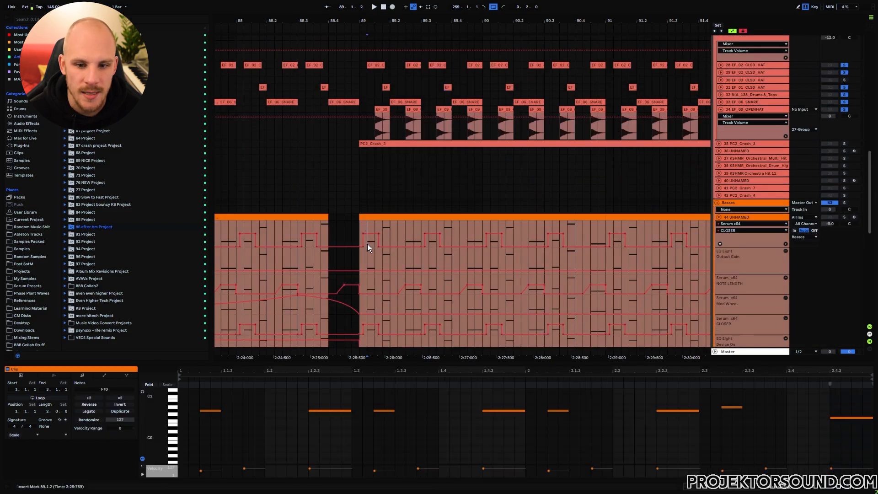
pyautogui.click(385, 226)
pyautogui.moveTo(385, 227); pyautogui.dragTo(391, 229)
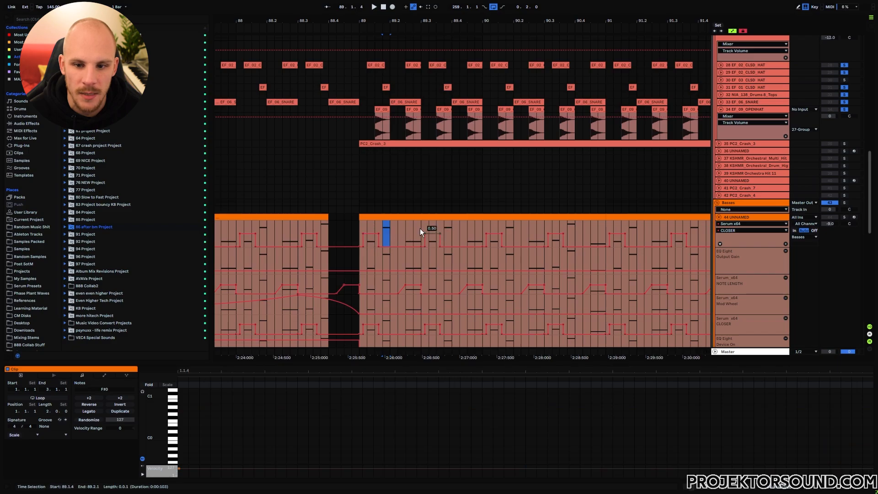
pyautogui.hotkey('ctrl', 'z')
pyautogui.scroll(1, 416, 220)
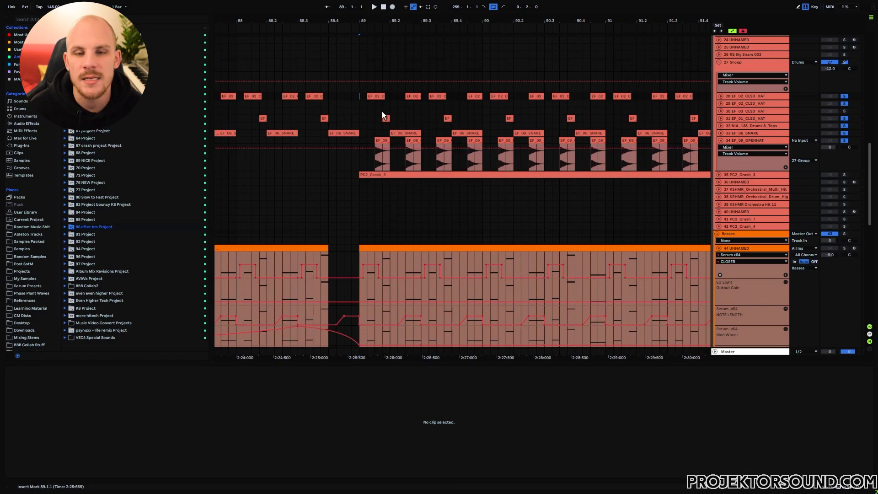
pyautogui.click(401, 248)
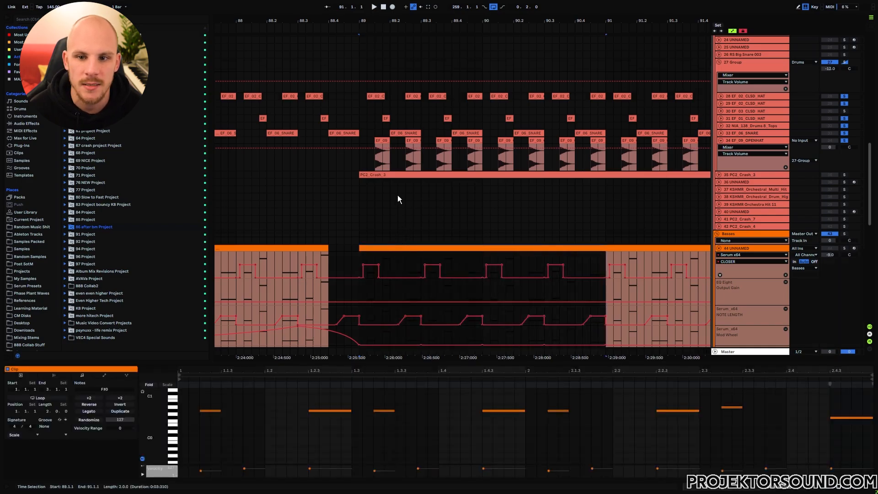
pyautogui.moveTo(361, 93); pyautogui.dragTo(402, 109)
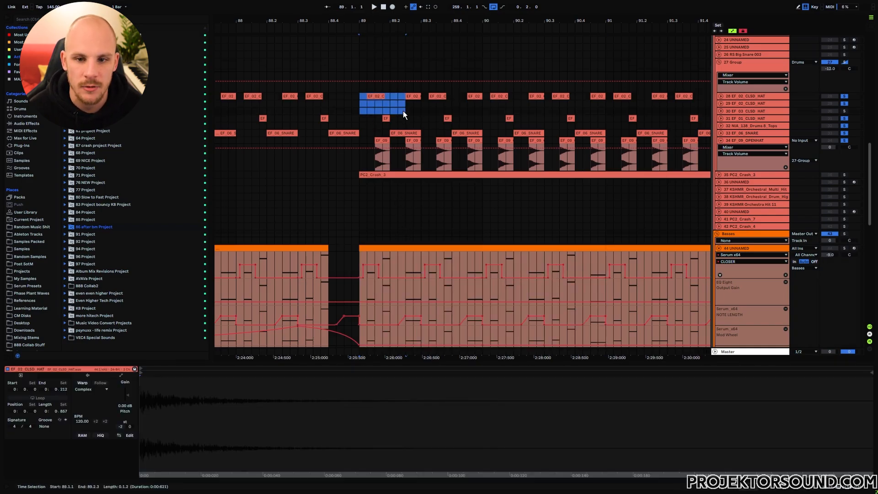